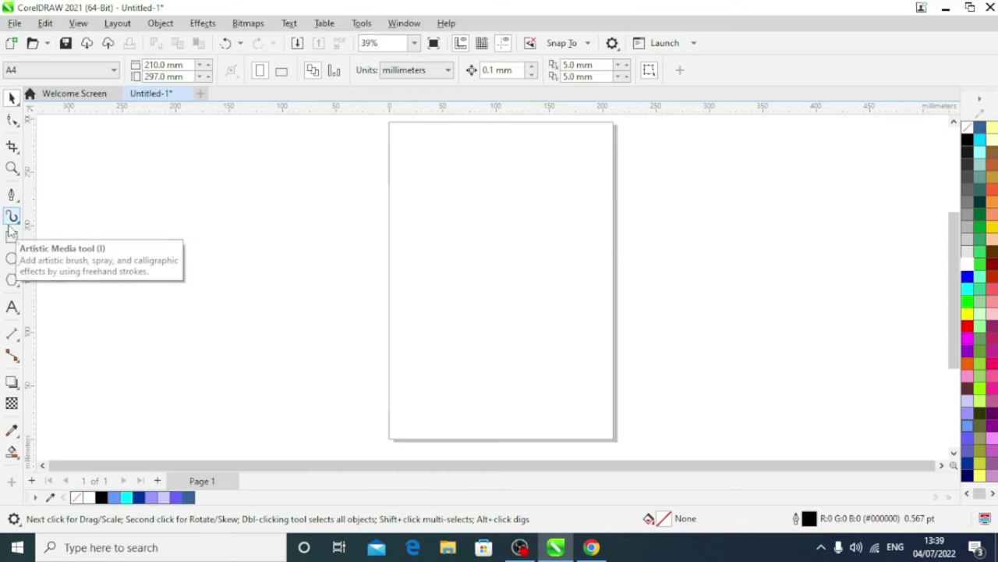
# - Draw a large circle, then leave a concentric copy about half its size inside it
pyautogui.click(12, 259)
pyautogui.moveTo(390, 199); pyautogui.dragTo(608, 405)
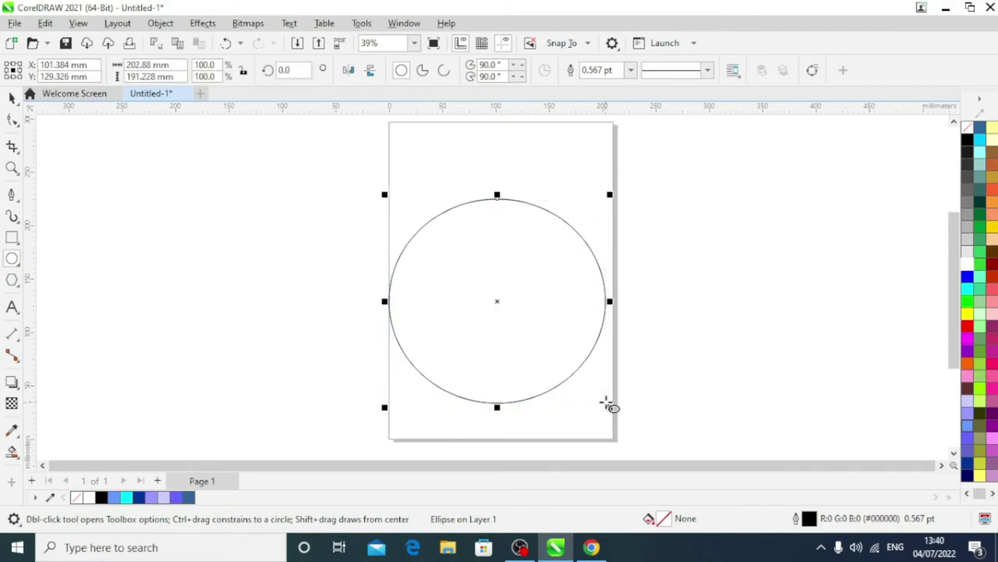
pyautogui.click(13, 100)
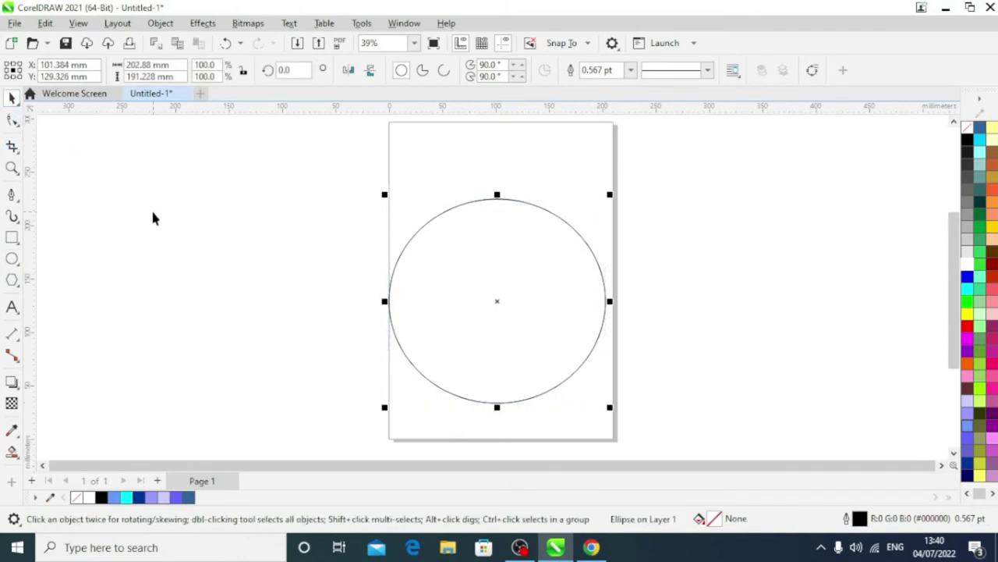
pyautogui.moveTo(610, 194); pyautogui.dragTo(569, 253)
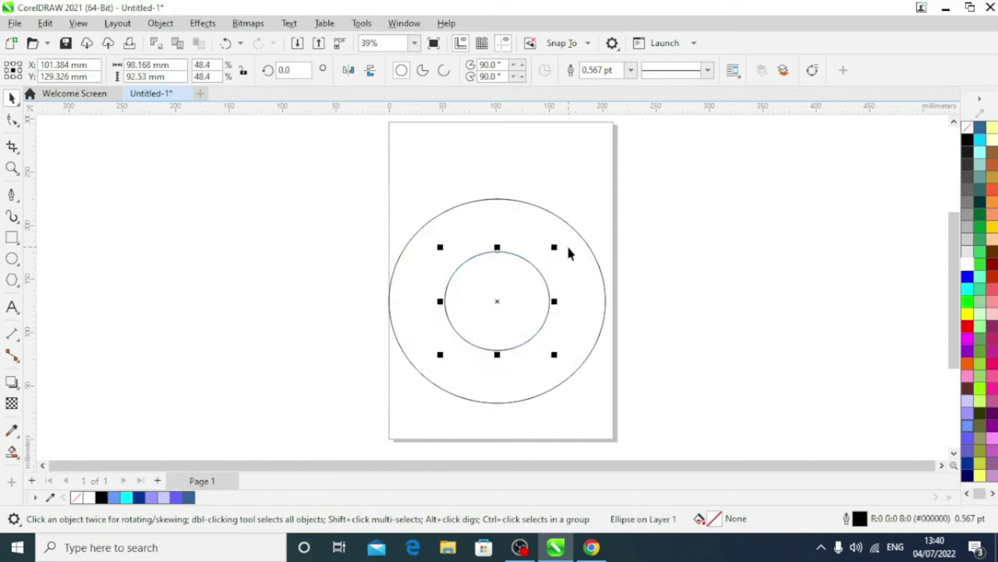
pyautogui.click(676, 268)
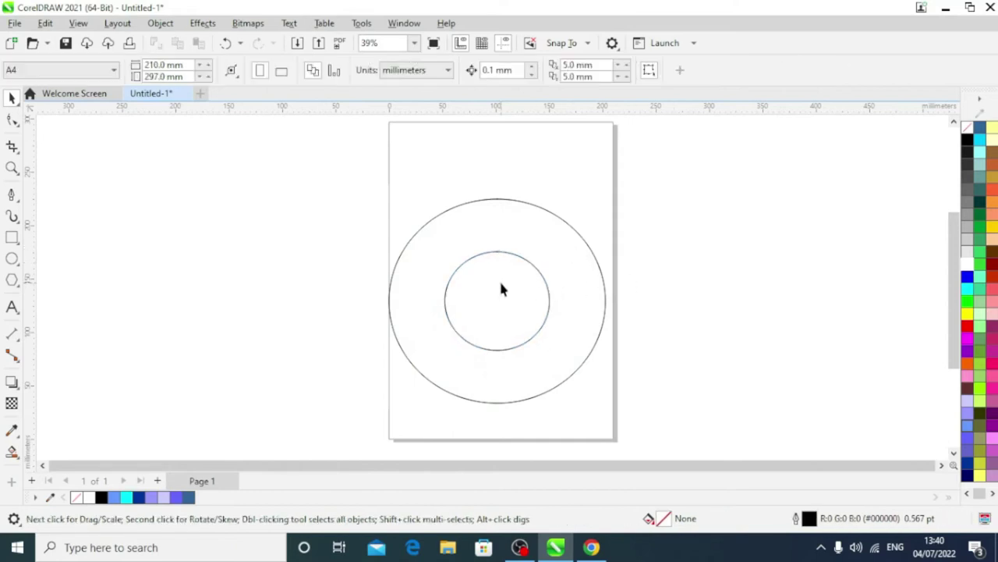
pyautogui.click(12, 194)
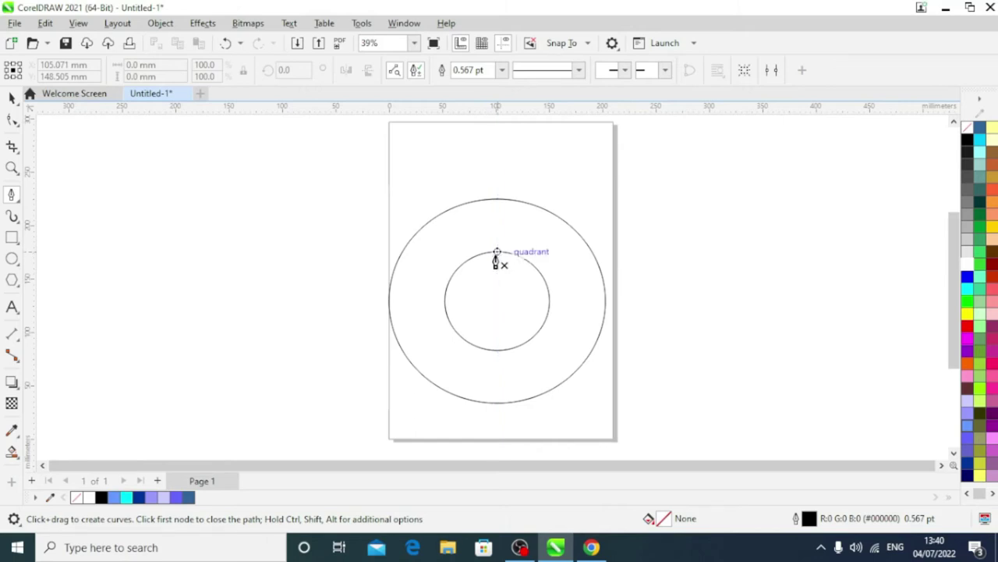
# - Draw vertical and horizontal lines through the inner circle's centre, snapping quadrant to quadrant
pyautogui.click(497, 253)
pyautogui.doubleClick(497, 352)
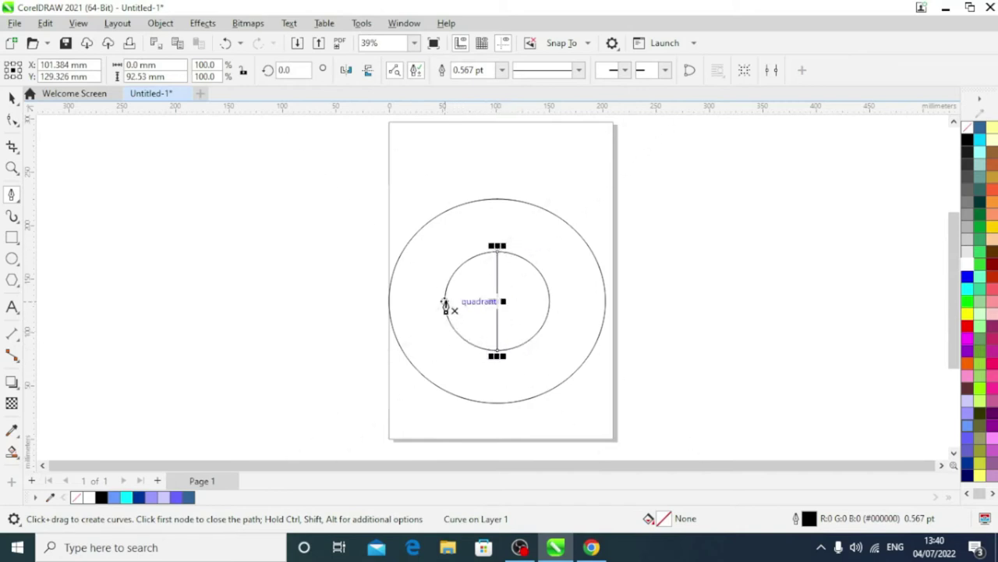
pyautogui.click(445, 302)
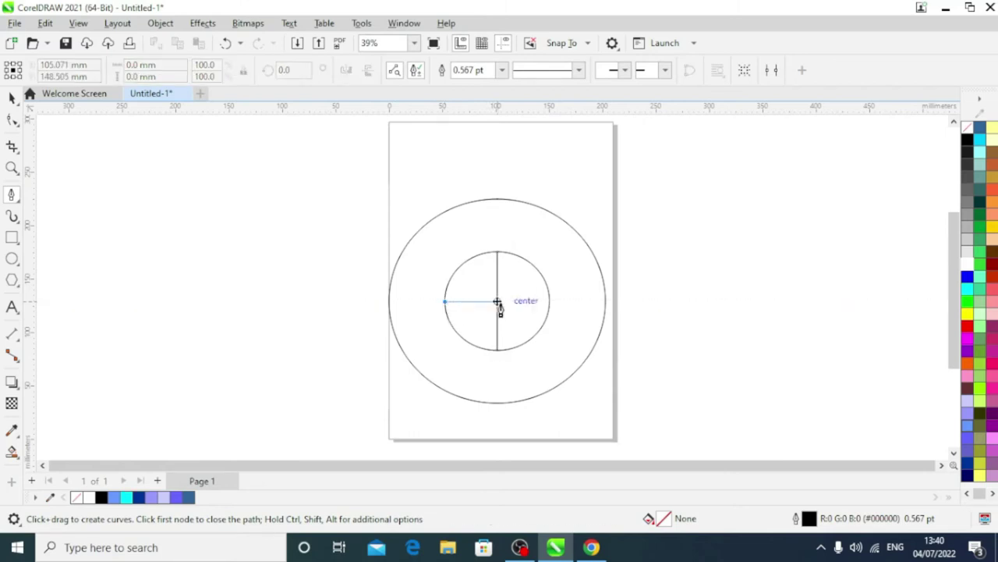
pyautogui.doubleClick(550, 301)
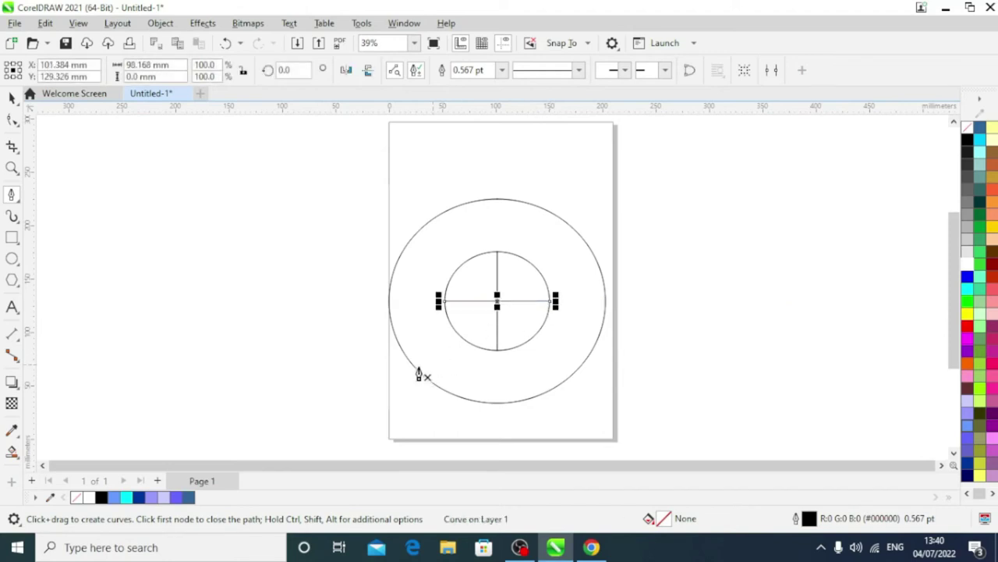
pyautogui.click(13, 451)
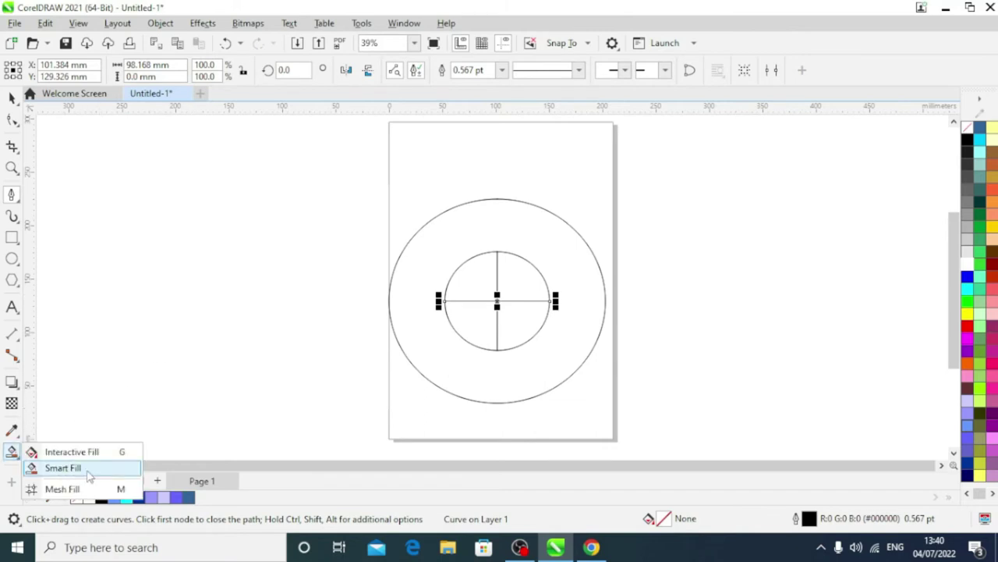
# - Smart-fill the upper-left and lower-right quarters Baby Blue (#6699FF), then select the inner circle
pyautogui.click(63, 468)
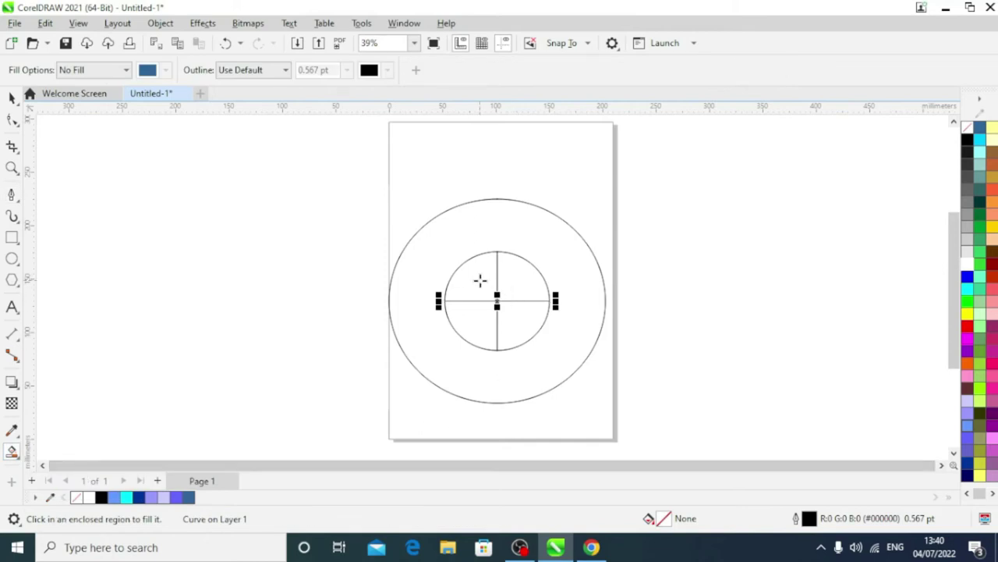
pyautogui.click(479, 279)
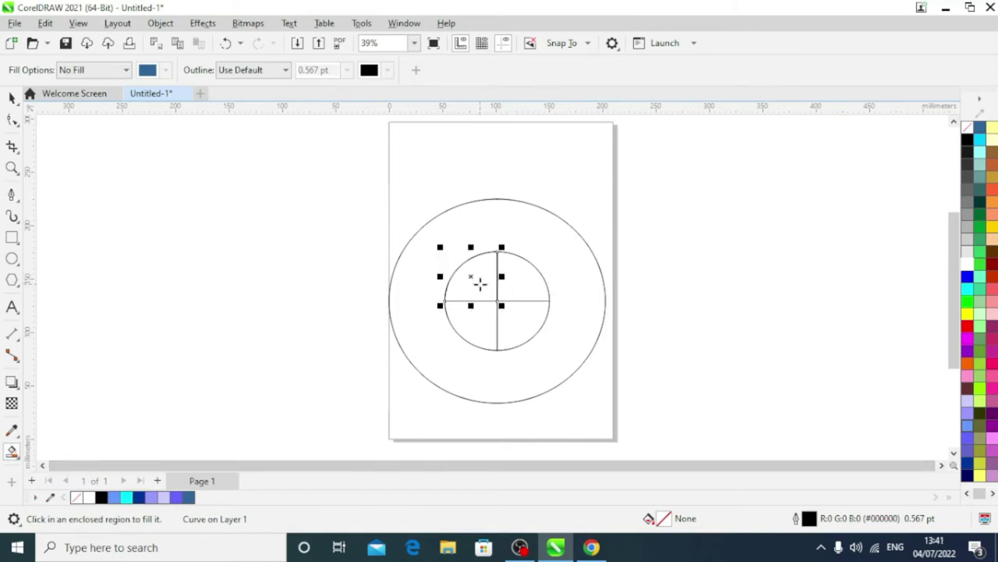
pyautogui.click(968, 426)
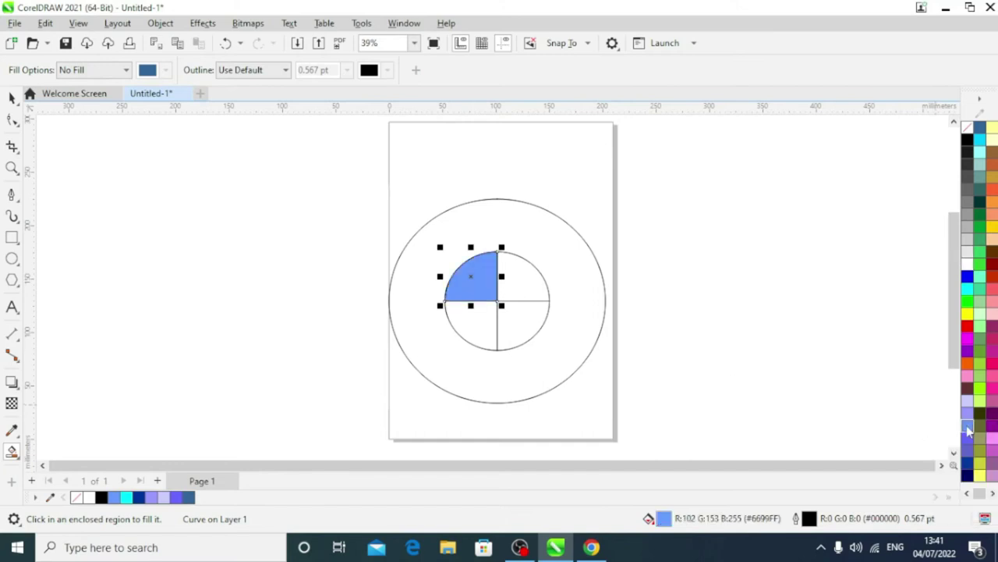
pyautogui.click(519, 323)
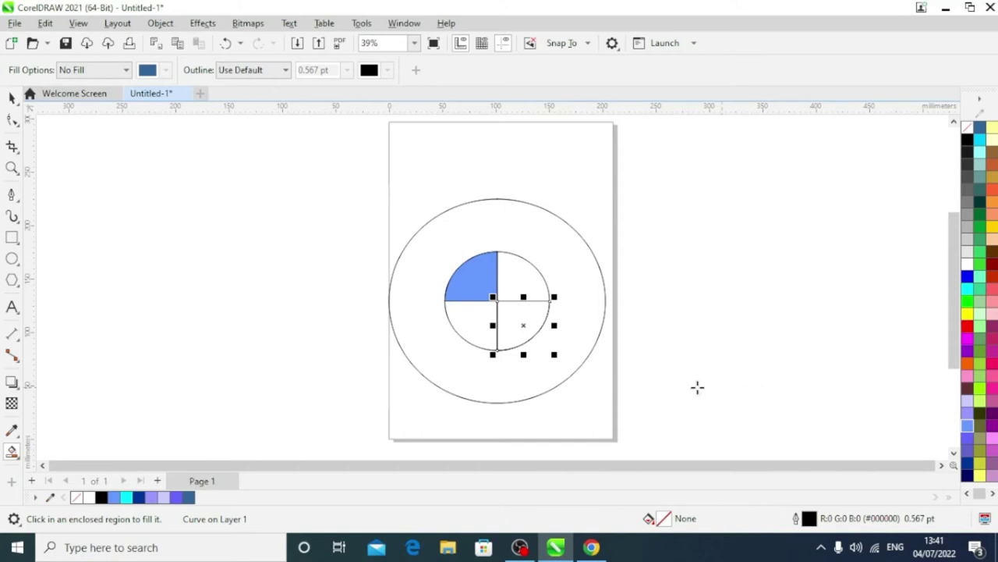
pyautogui.click(968, 425)
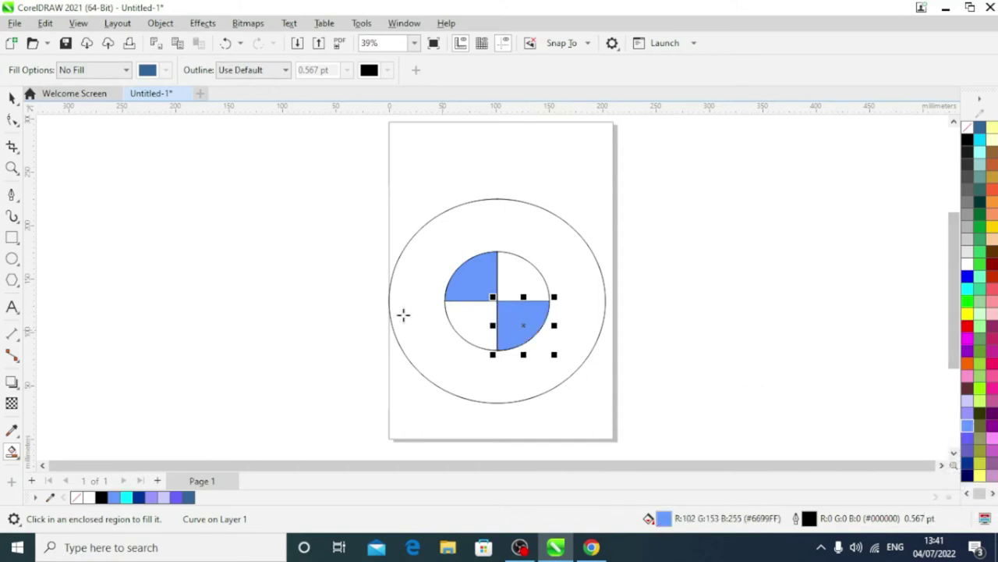
pyautogui.click(14, 99)
pyautogui.click(518, 275)
pyautogui.click(524, 270)
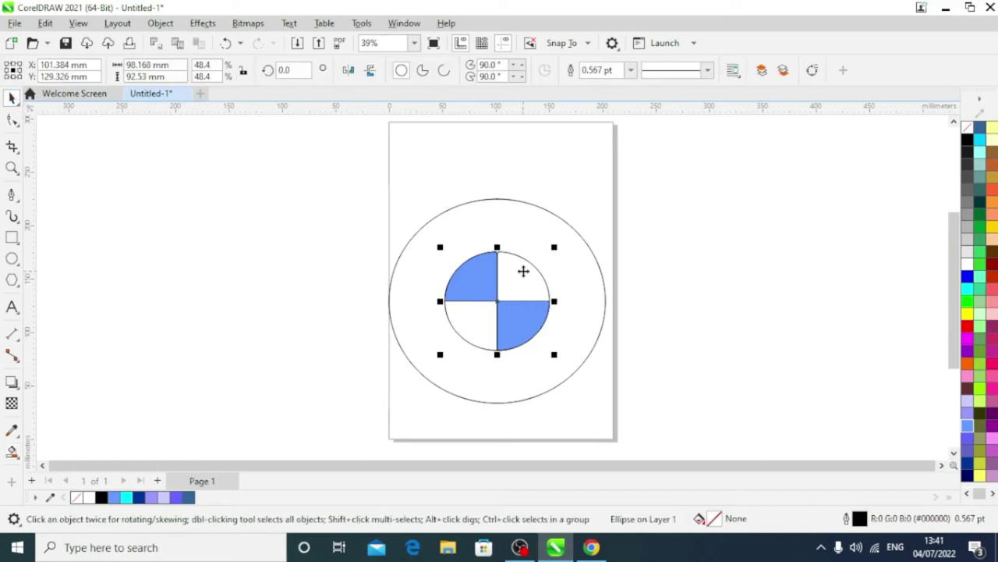
# - Fill the inner circle white and the outer circle black
pyautogui.moveTo(554, 247); pyautogui.dragTo(558, 251)
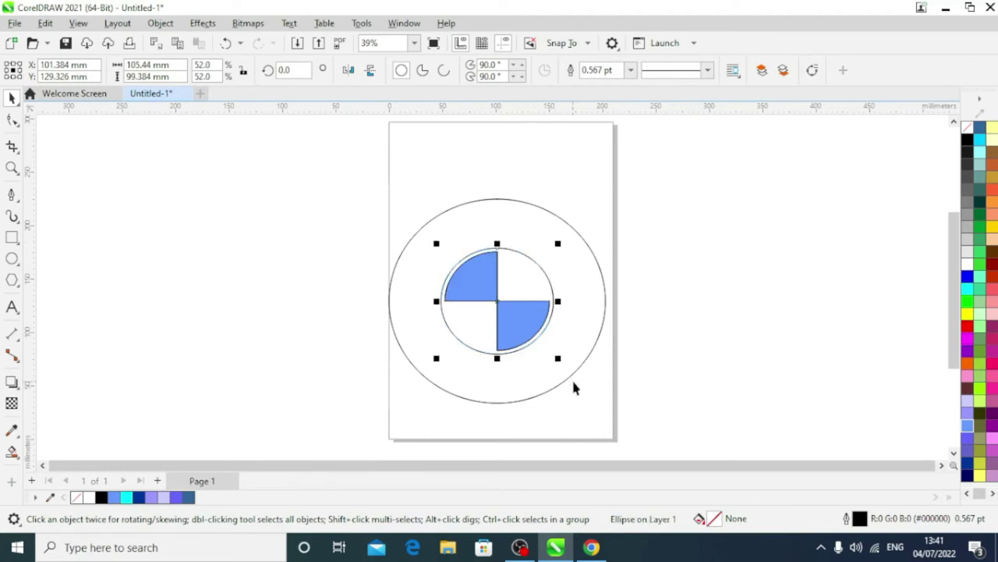
pyautogui.click(967, 269)
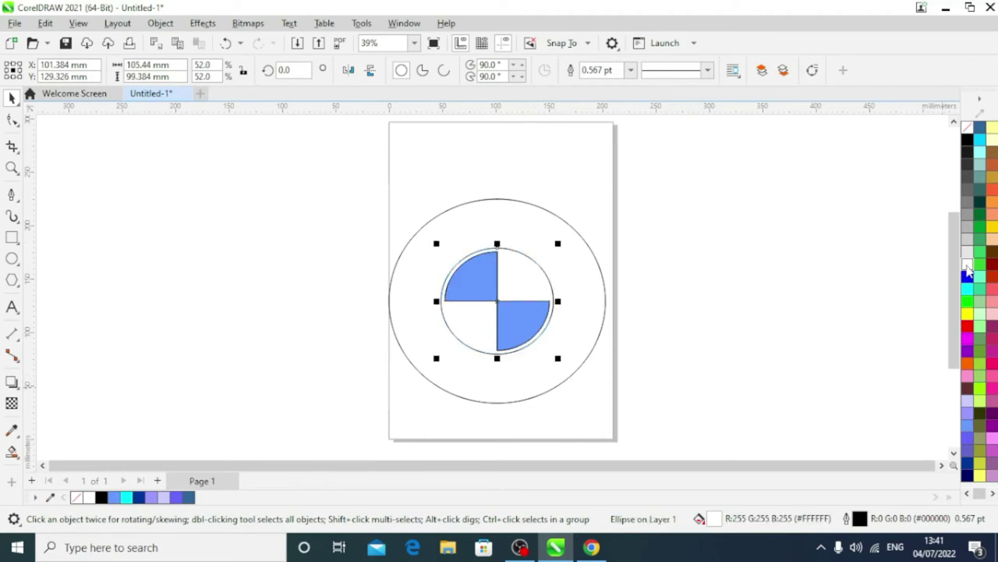
pyautogui.click(754, 326)
pyautogui.click(581, 288)
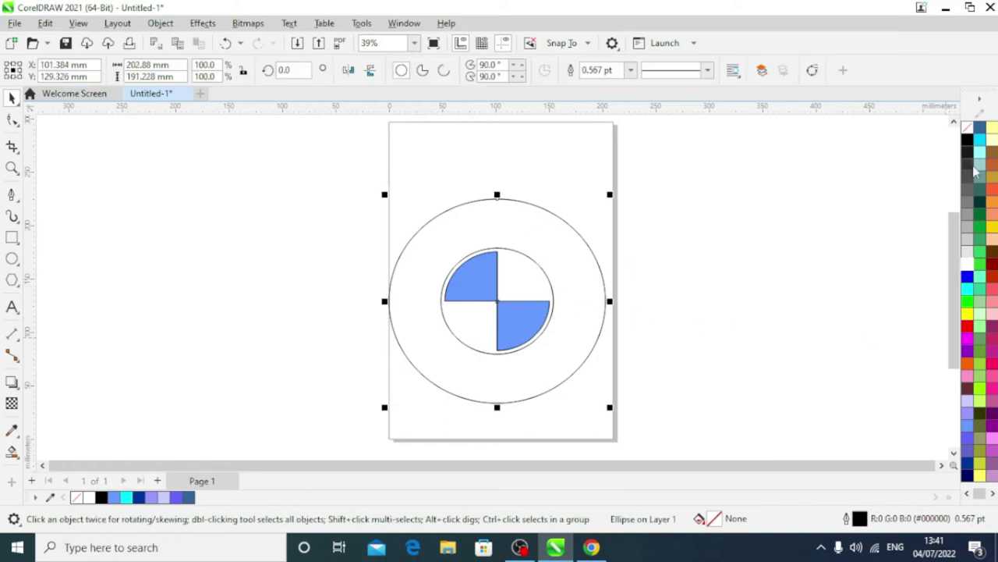
pyautogui.click(968, 140)
pyautogui.click(722, 267)
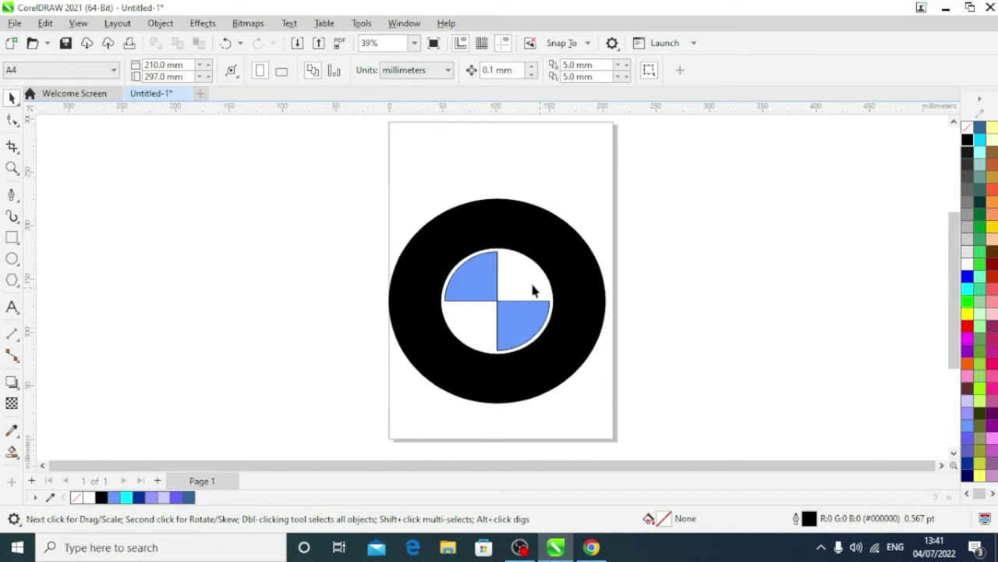
# - Set the outline colour of both blue quarters to white
pyautogui.click(477, 288)
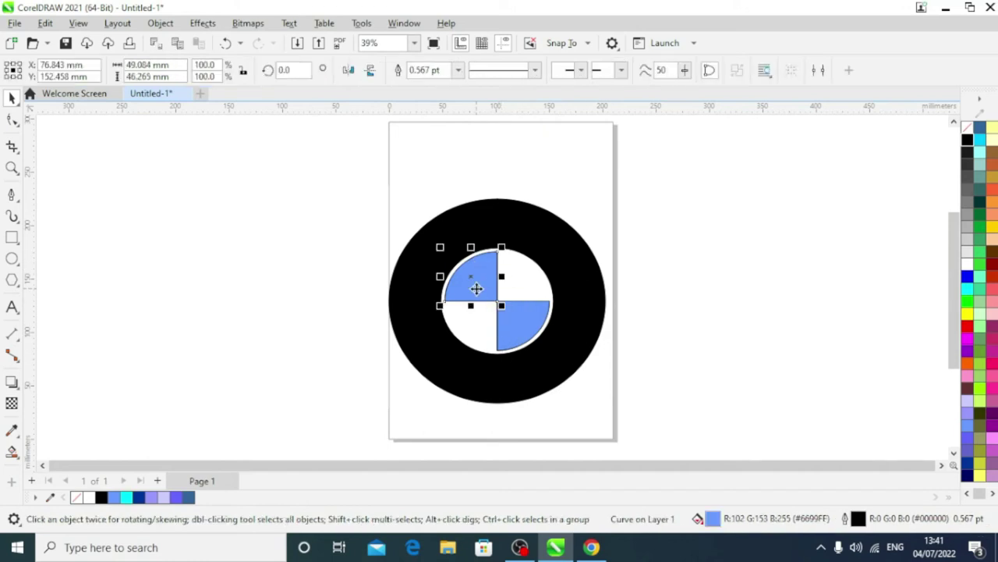
pyautogui.keyDown('shift'); pyautogui.click(524, 336); pyautogui.keyUp('shift')
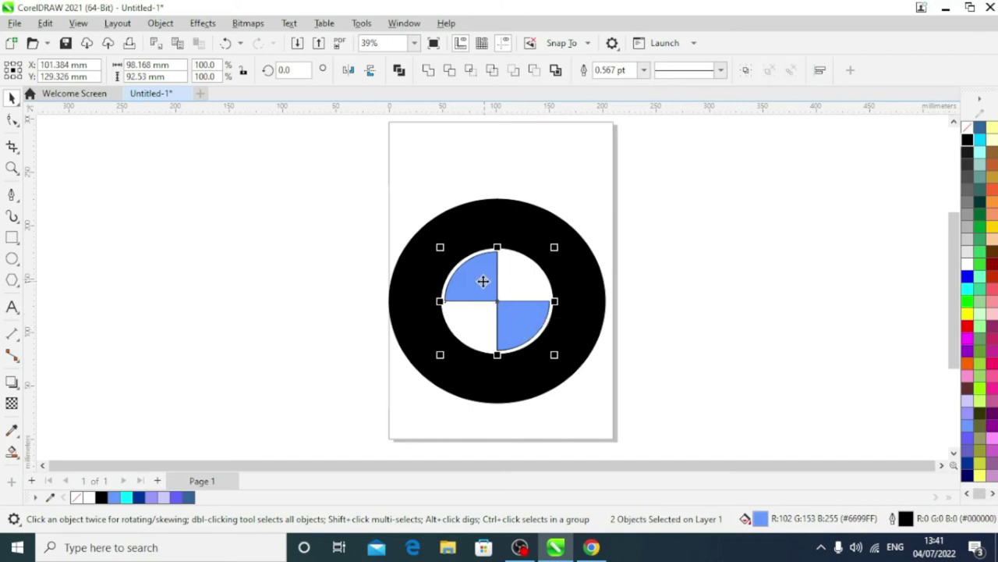
pyautogui.rightClick(967, 266)
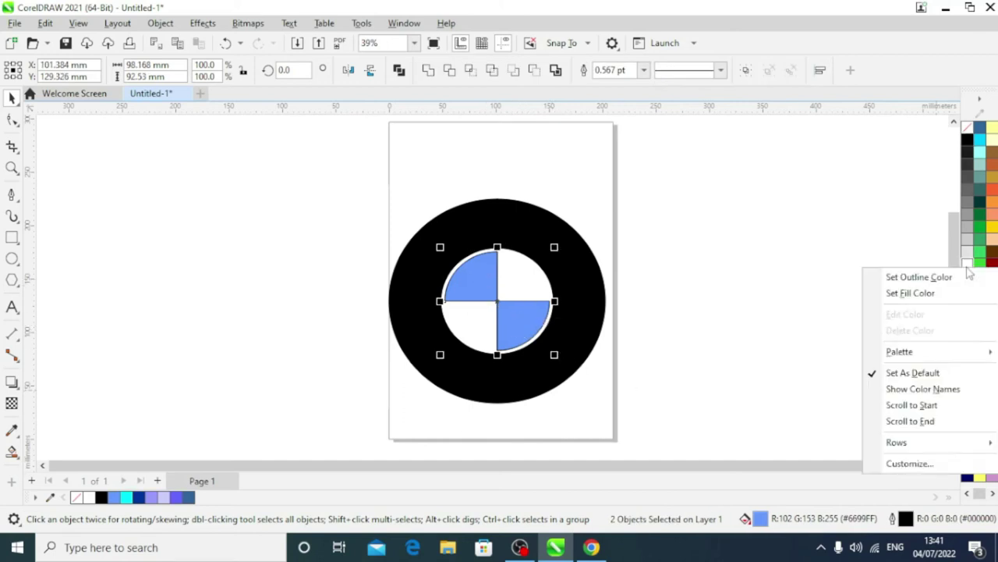
pyautogui.click(927, 276)
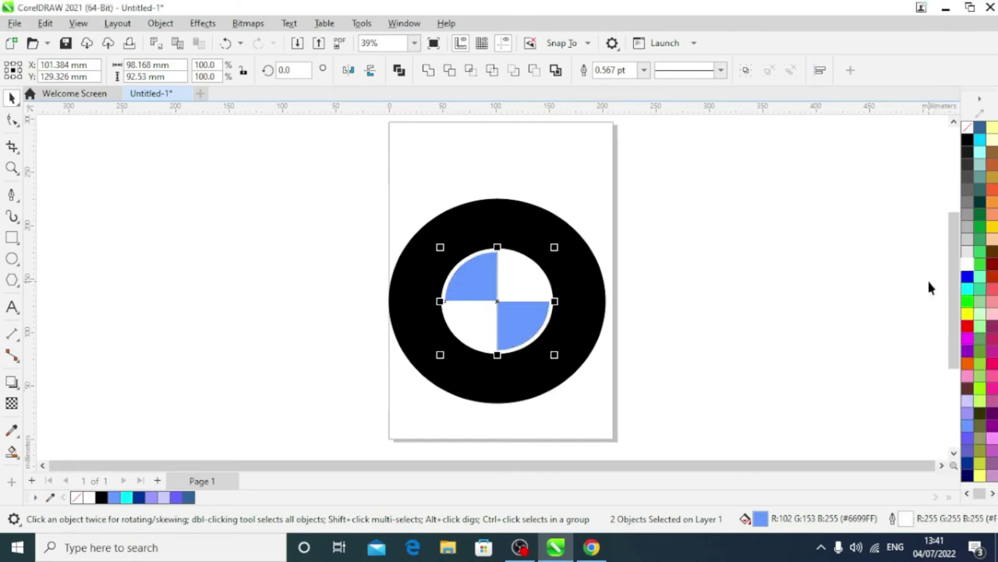
pyautogui.click(714, 318)
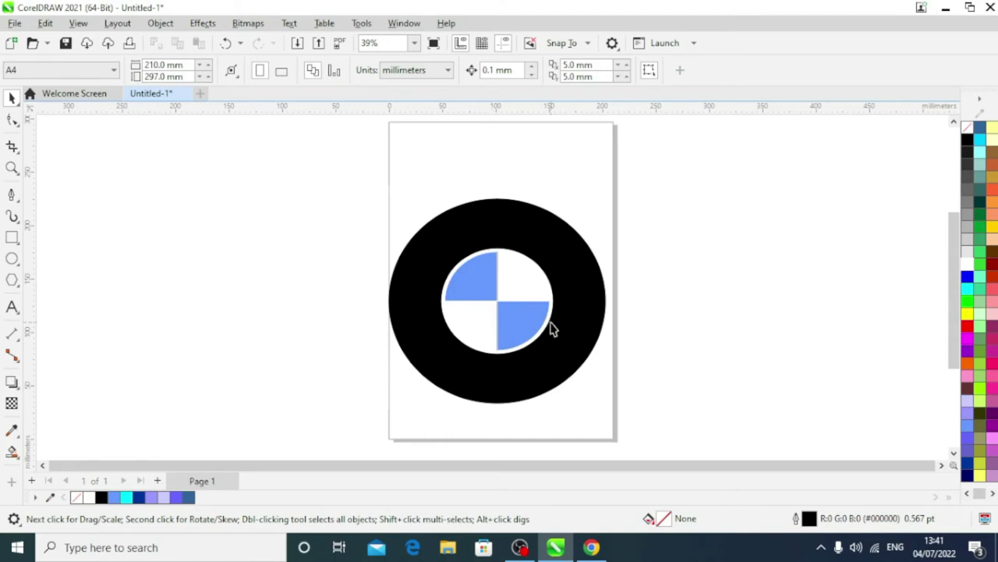
# - Add 'B M W' text in Arial Black and enlarge it to about 95 pt
pyautogui.click(13, 310)
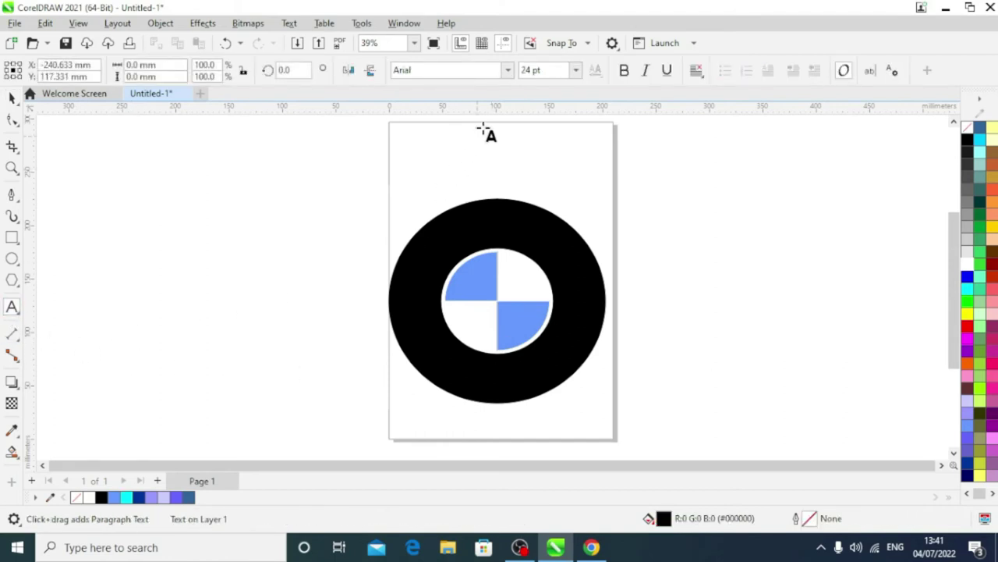
pyautogui.click(507, 72)
pyautogui.click(461, 116)
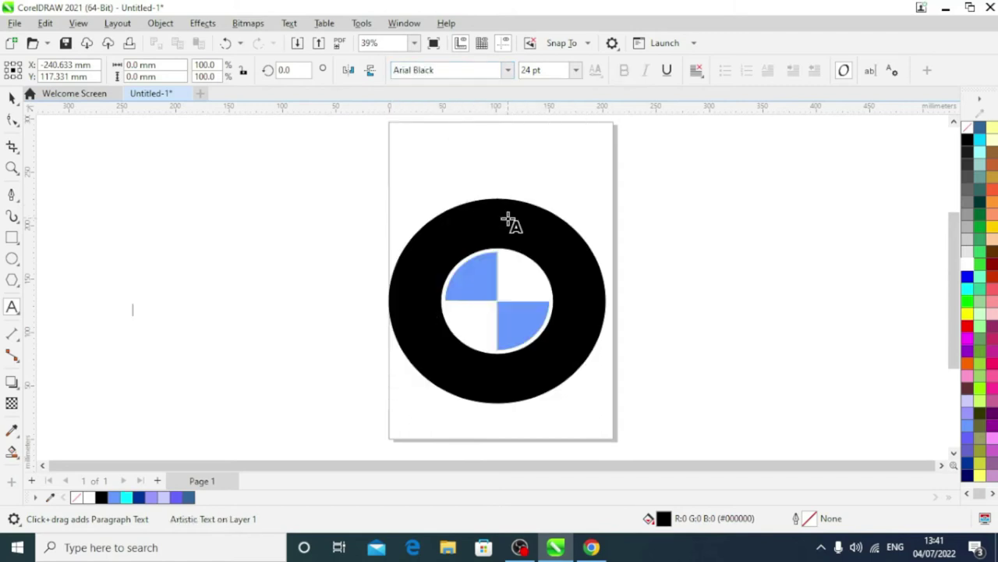
pyautogui.write('B')
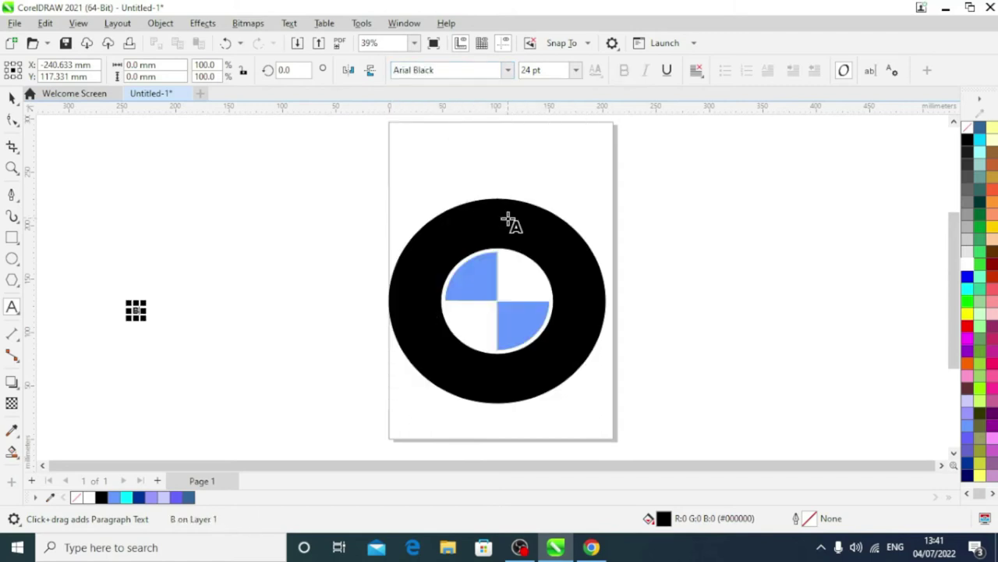
pyautogui.write(' M')
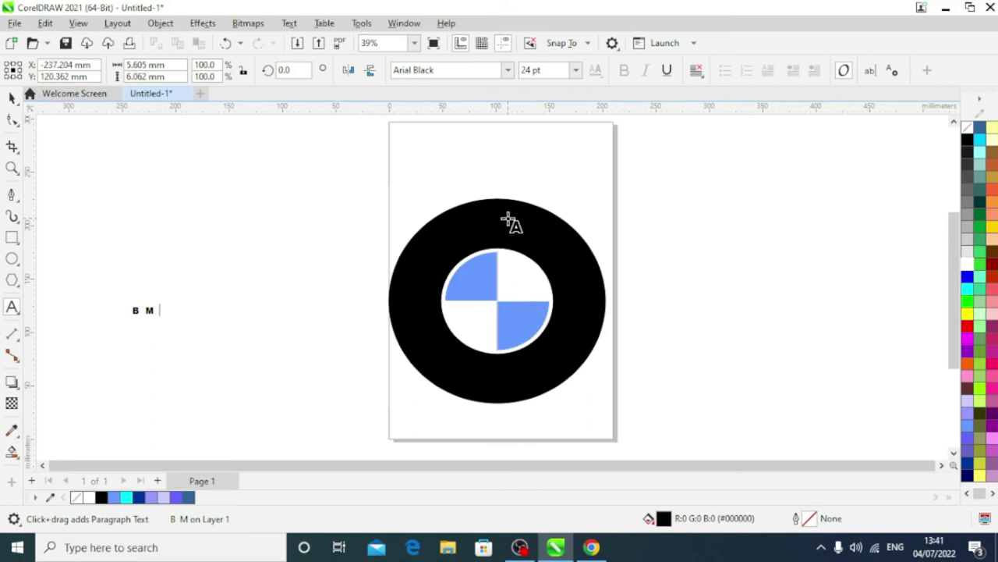
pyautogui.write(' W')
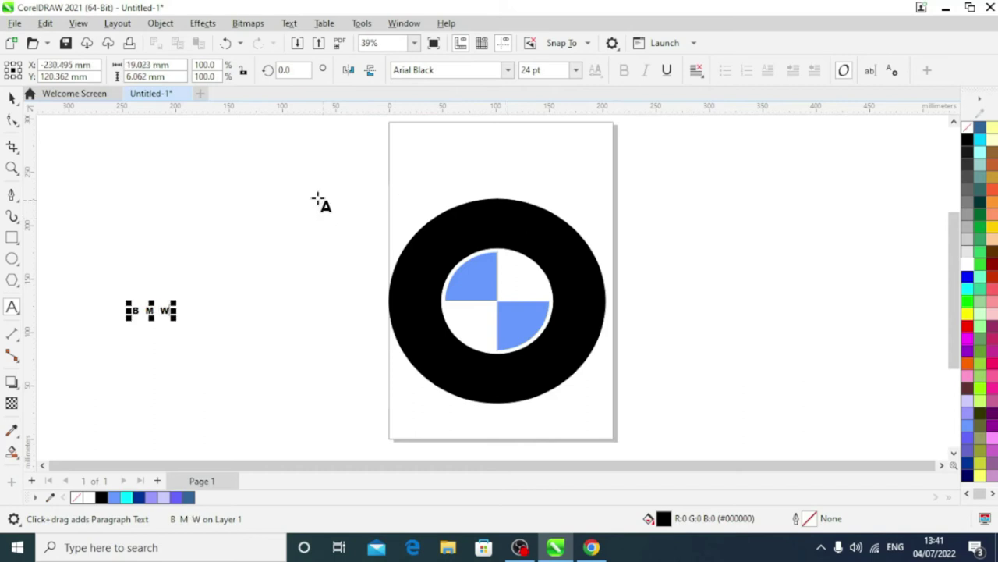
pyautogui.click(12, 97)
pyautogui.moveTo(175, 329); pyautogui.dragTo(283, 371)
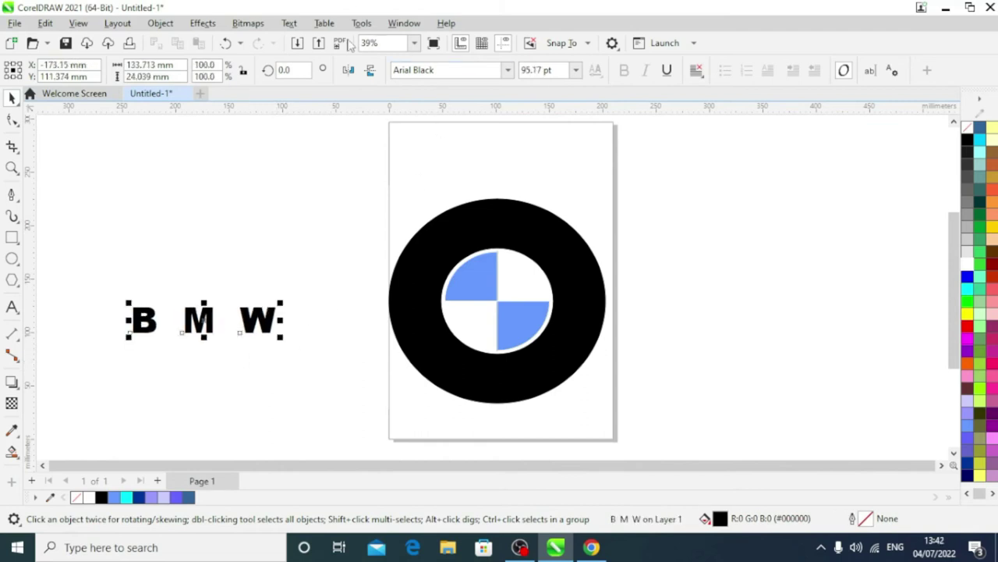
pyautogui.click(289, 23)
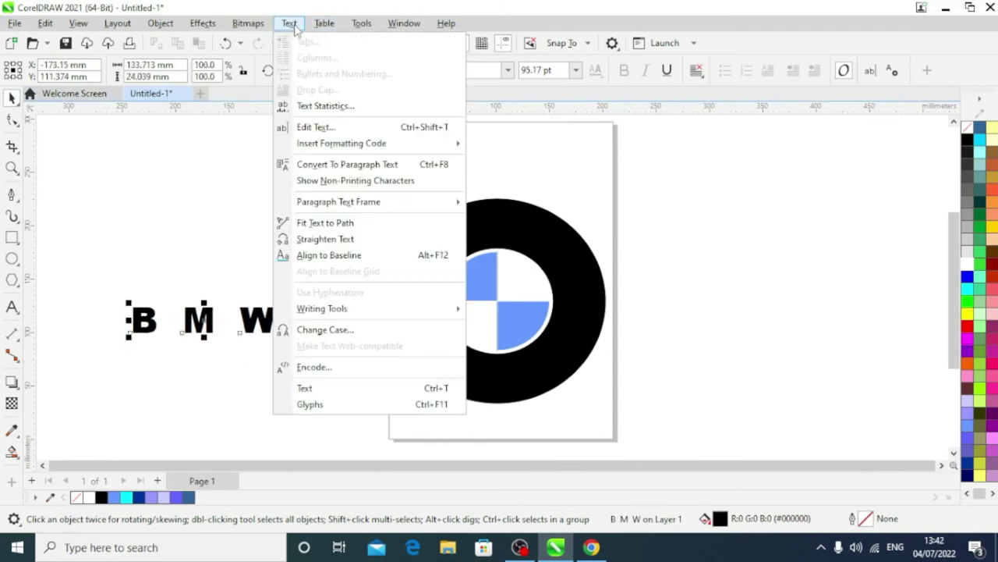
# - Fit the B M W text along the ring's circle and colour the letters white
pyautogui.click(341, 223)
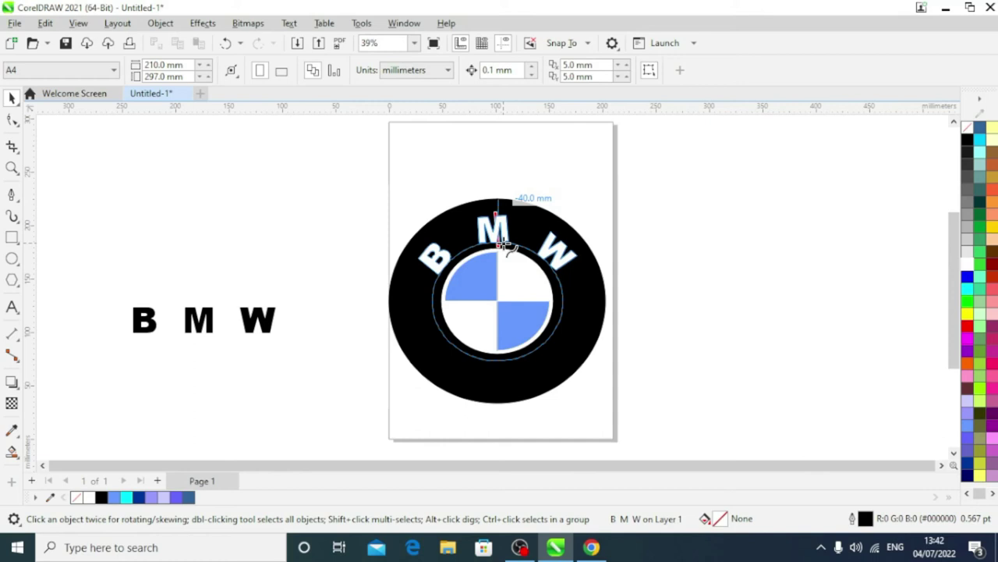
pyautogui.click(504, 246)
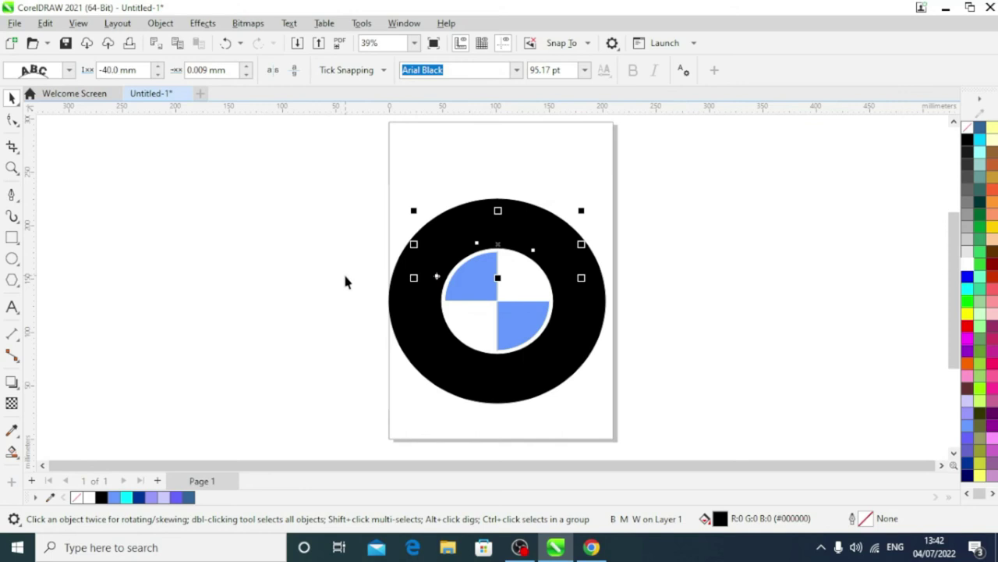
pyautogui.click(967, 266)
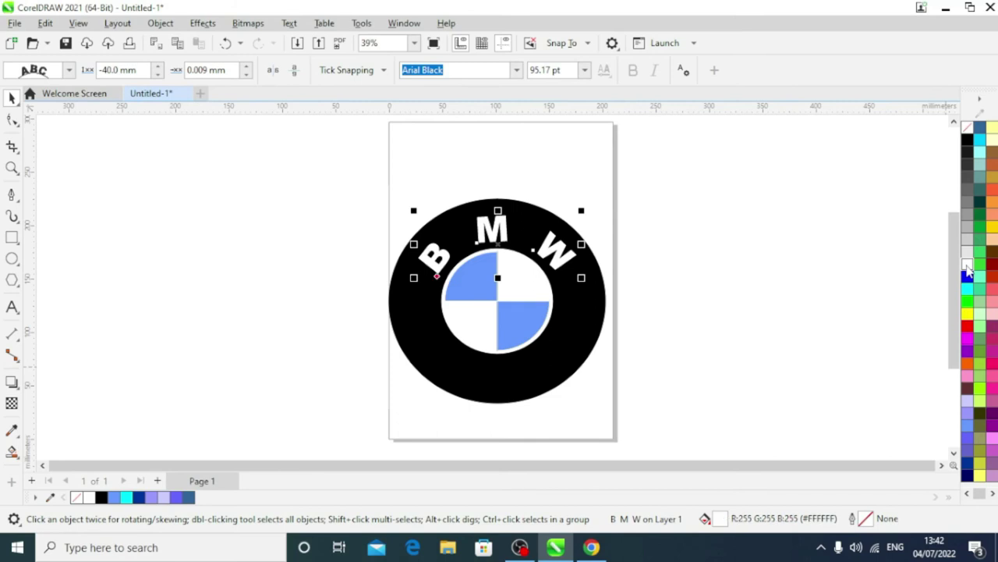
pyautogui.click(717, 331)
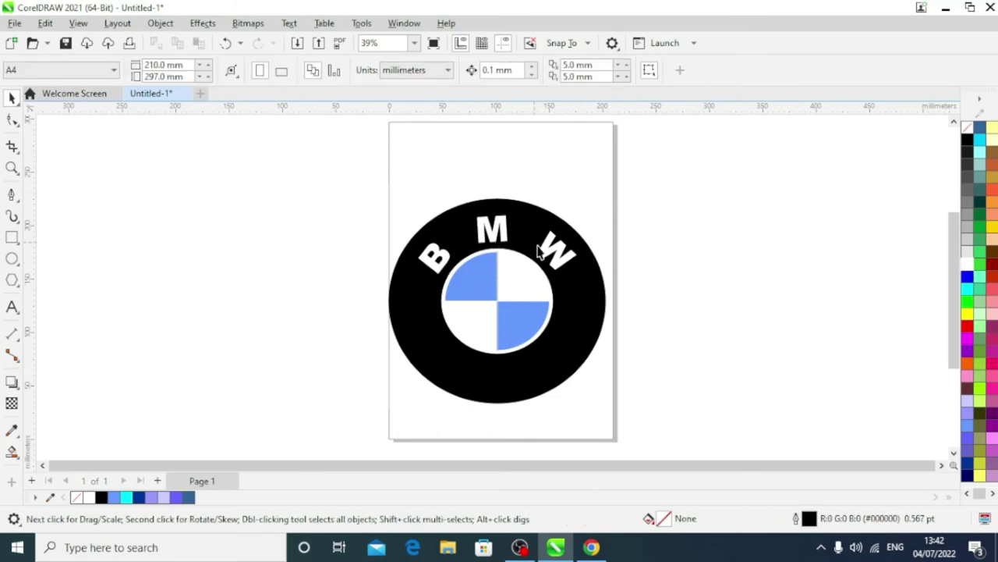
# - Group the seven logo parts, scale to about 152.8 × 144.1 mm, and preview full screen
pyautogui.moveTo(373, 192); pyautogui.dragTo(644, 439)
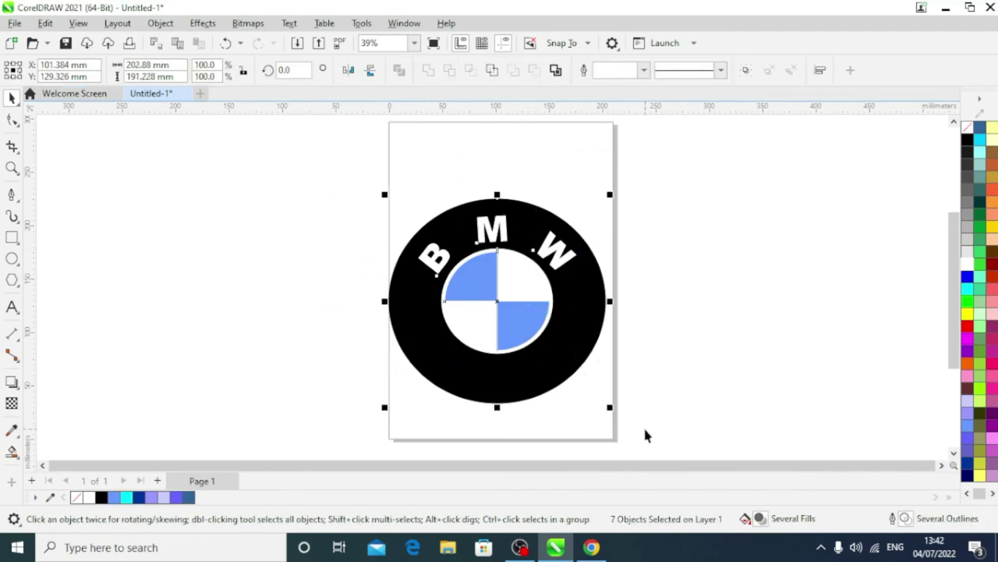
pyautogui.hotkey('ctrl', 'g')
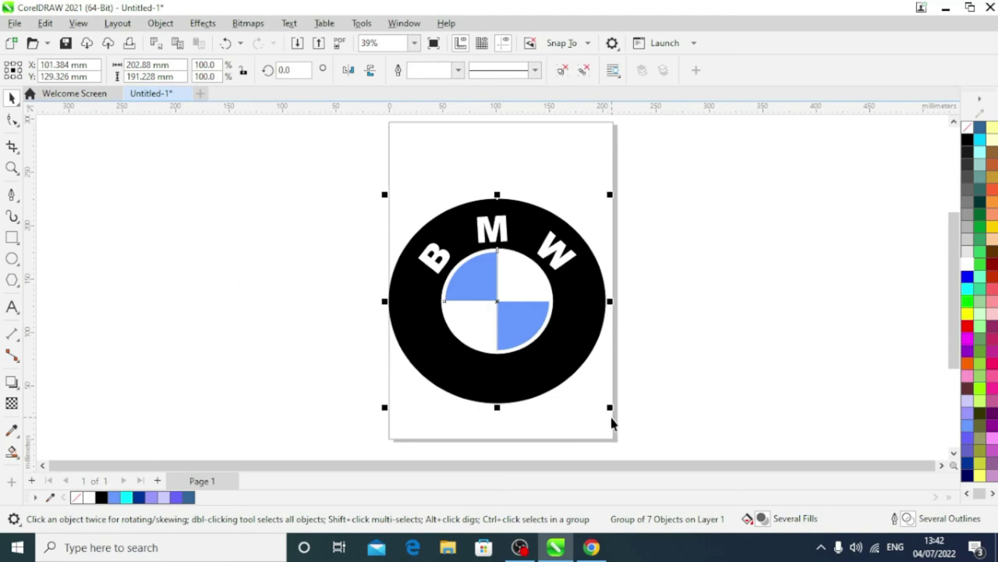
pyautogui.moveTo(610, 407); pyautogui.dragTo(557, 357)
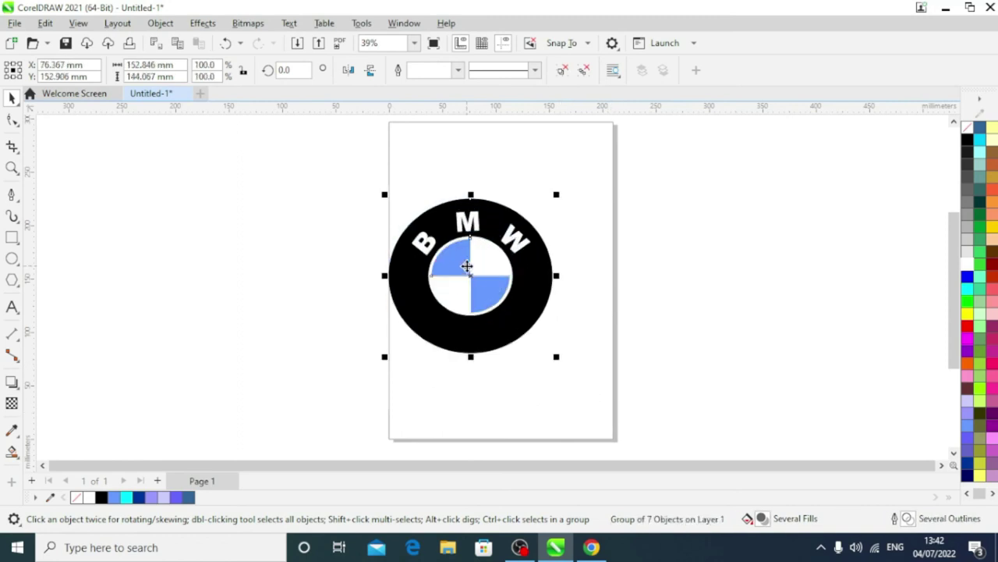
pyautogui.moveTo(467, 266); pyautogui.dragTo(490, 277)
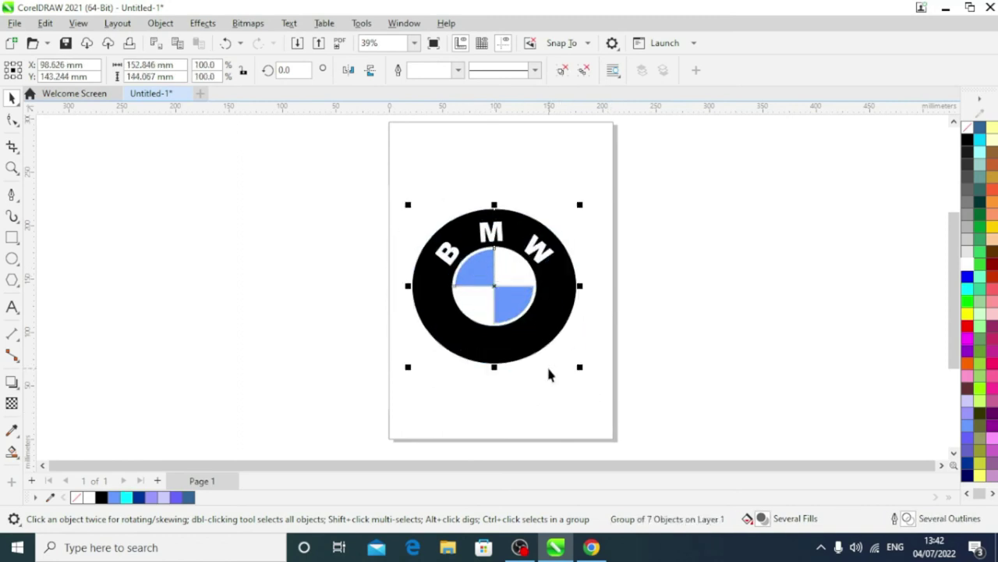
pyautogui.hotkey('shift', 'F2')
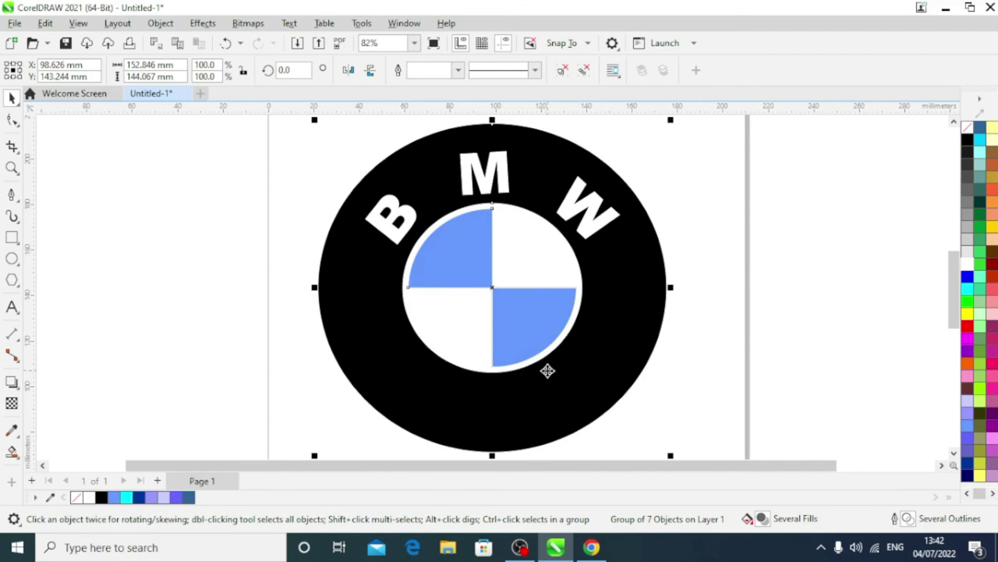
pyautogui.press('F9')
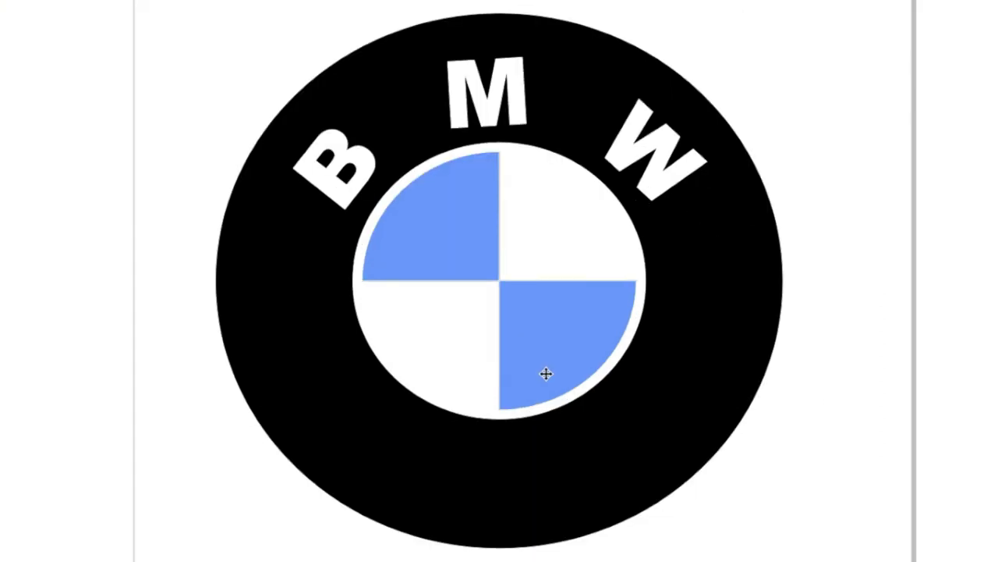